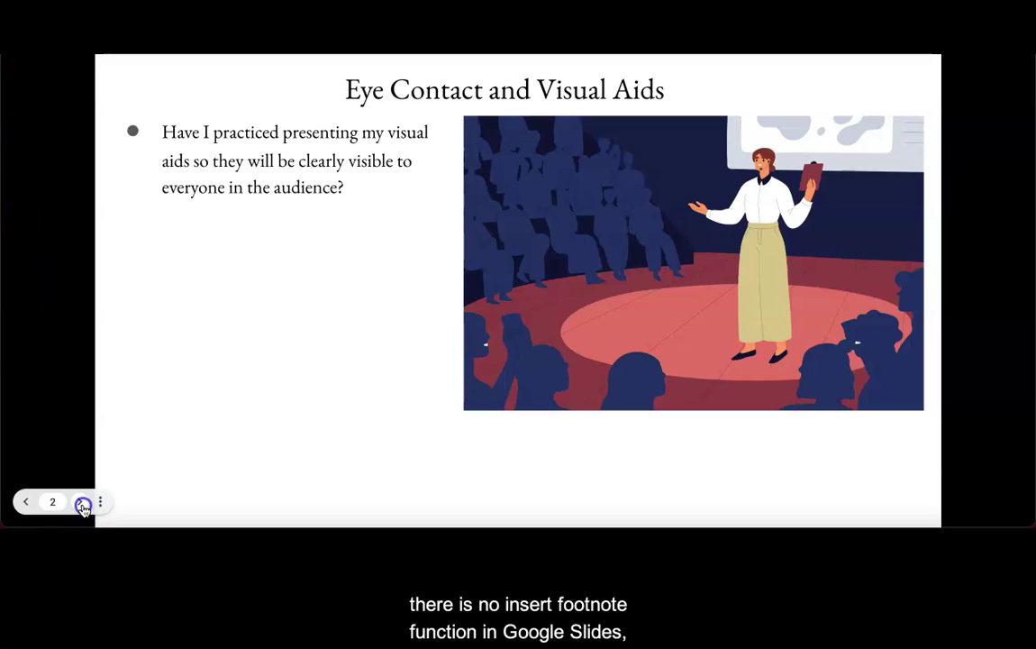
Advance through the presented "Eye Contact and Visual Aids" slide to reveal its remaining bullets, the footnote mark and the footnote
click(82, 503)
click(81, 503)
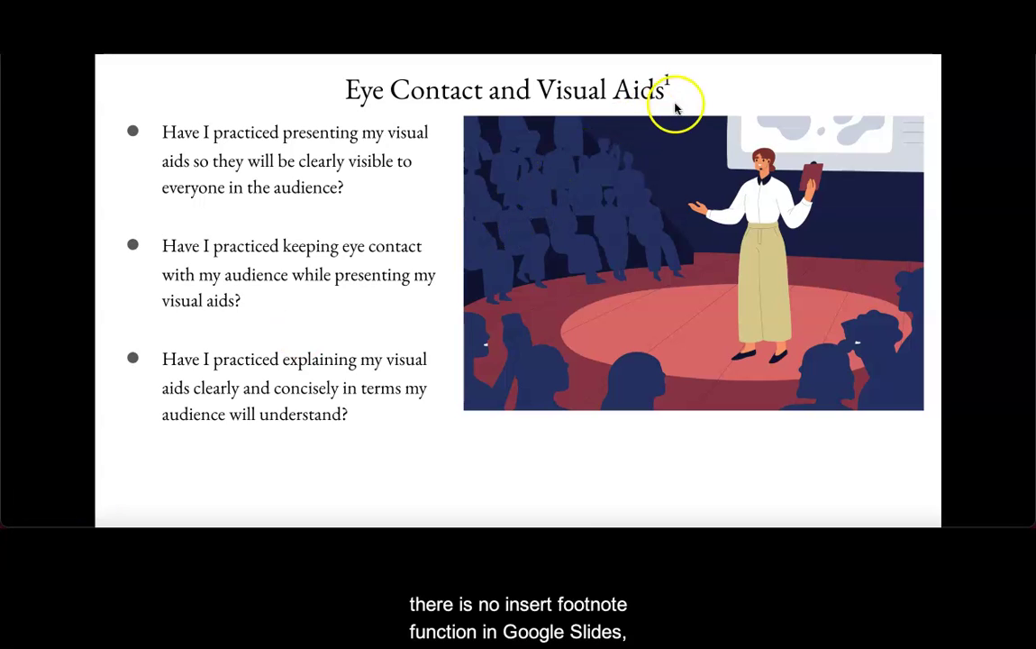
mouse_move(23, 519)
click(79, 502)
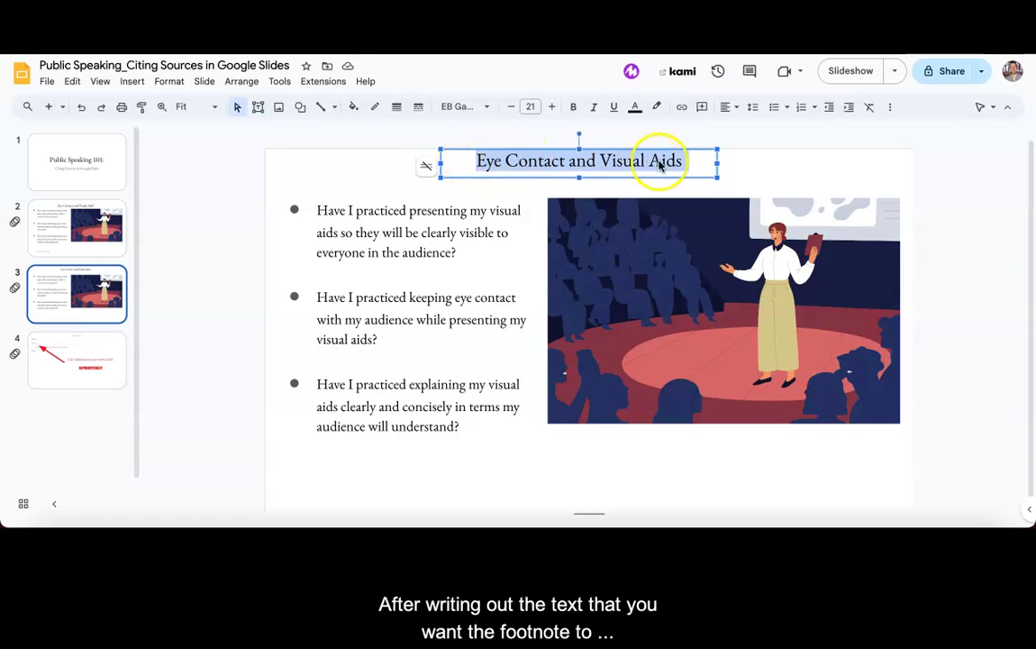
Add a superscript footnote number 1 after the title "Eye Contact and Visual Aids" on slide 3 and return to normal text
click(686, 166)
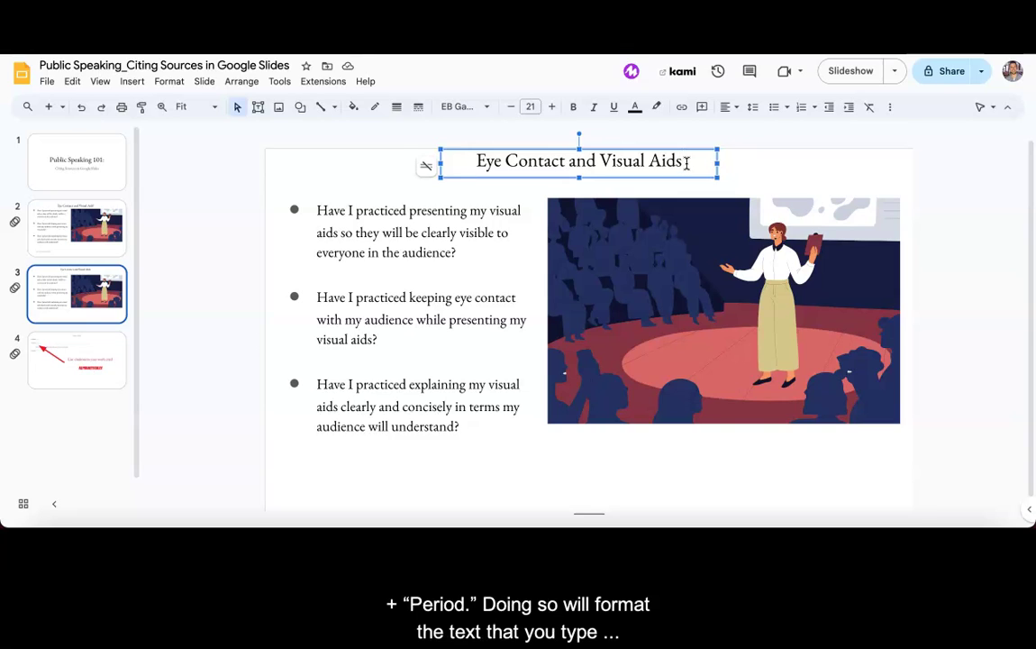
key(ctrl+period)
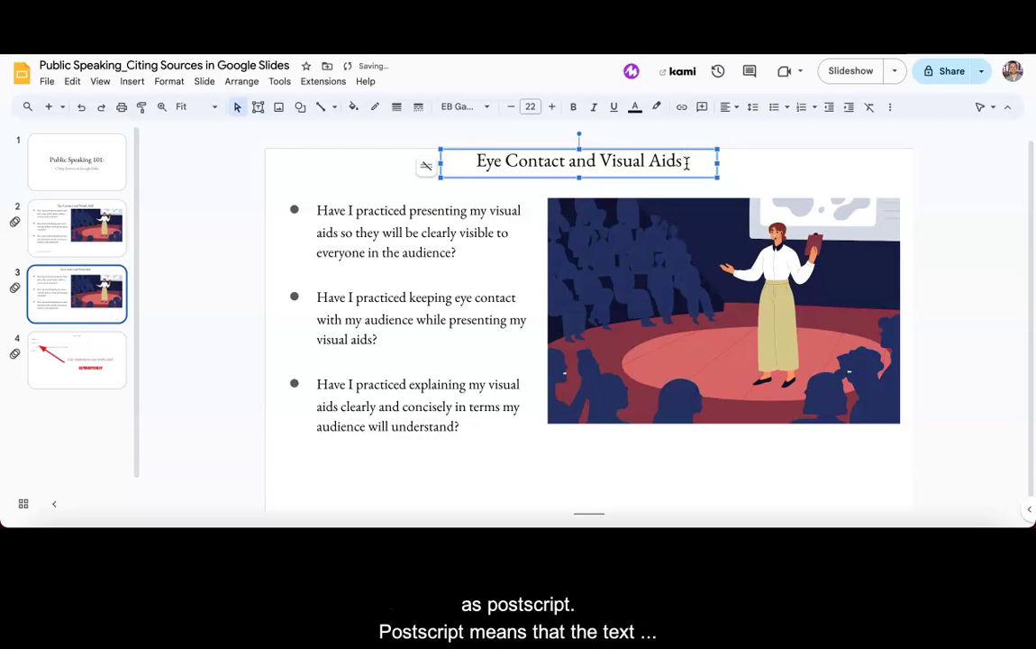
key(ctrl+period)
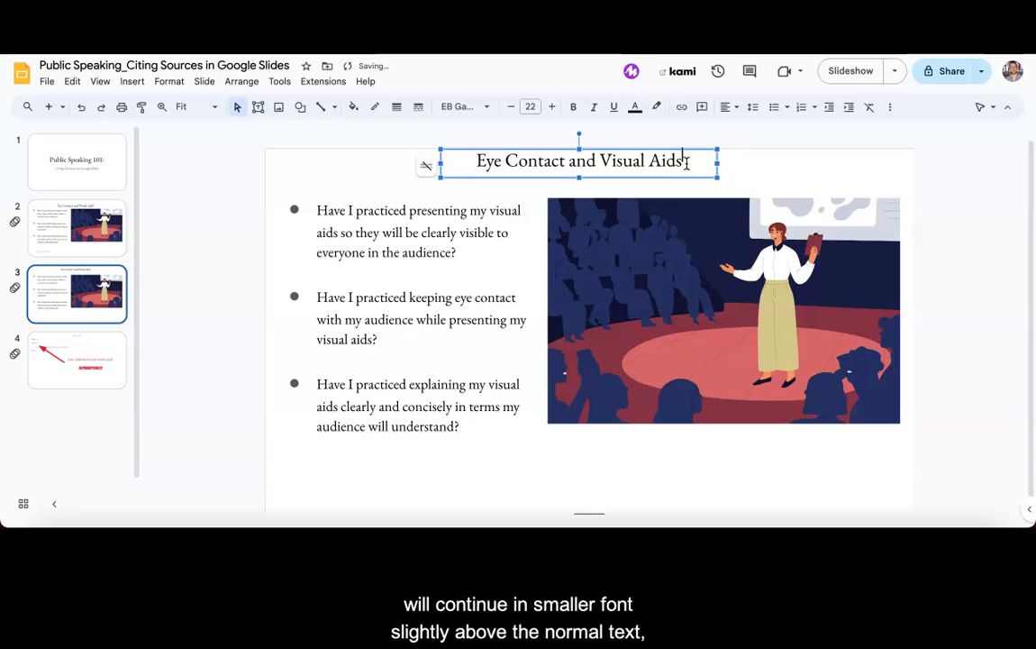
text(1)
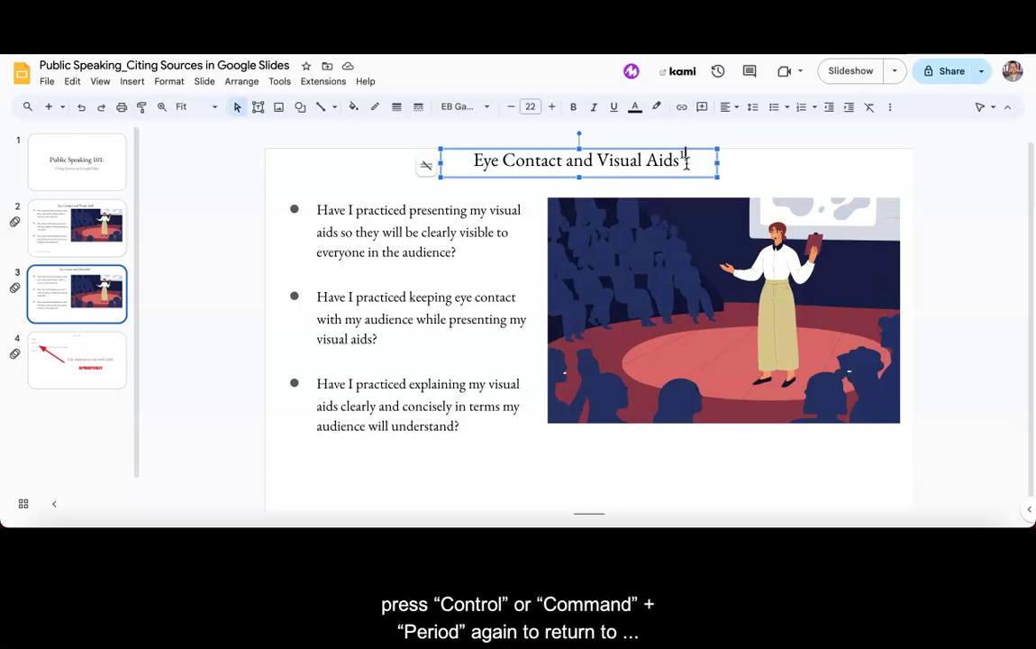
key(ctrl+period)
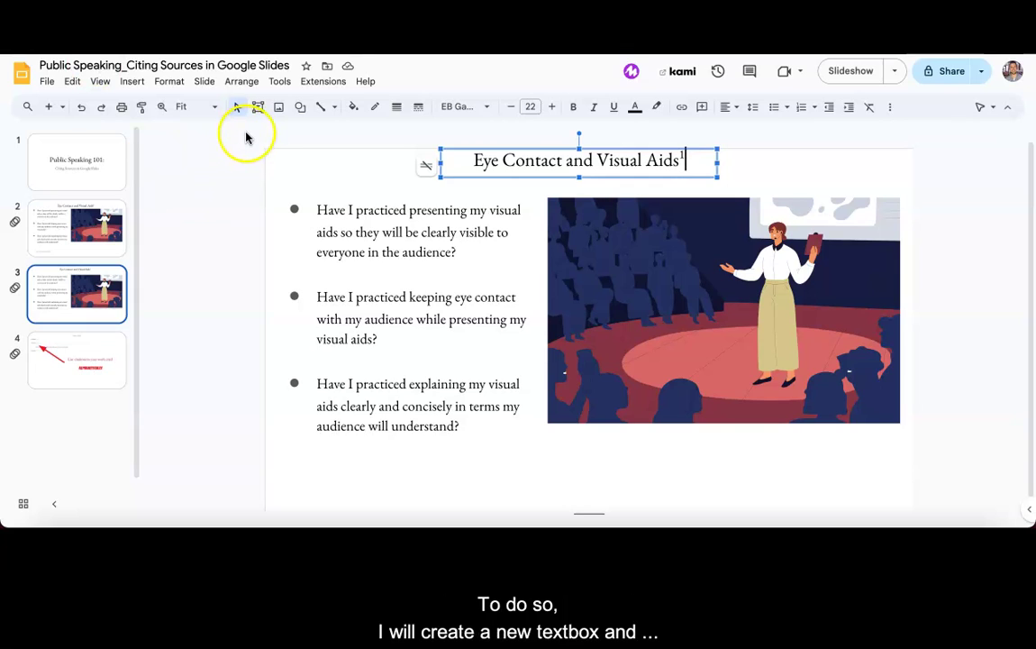
Add a wide, one-line text box along the slide's bottom edge, starting near its left side, with the font Times New Roman
click(258, 108)
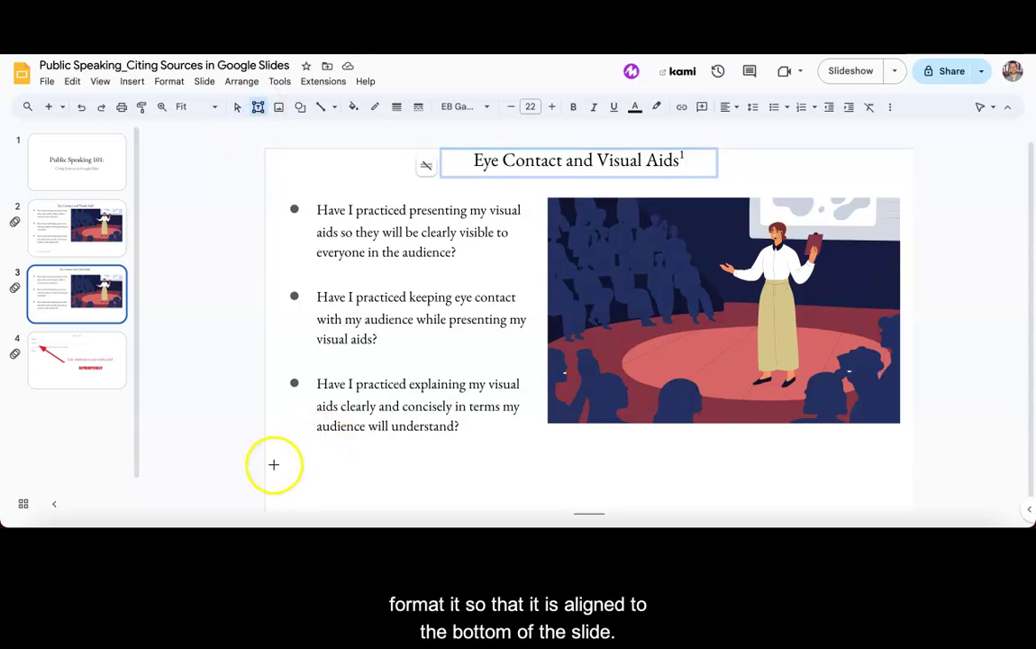
drag(271, 476, 611, 504)
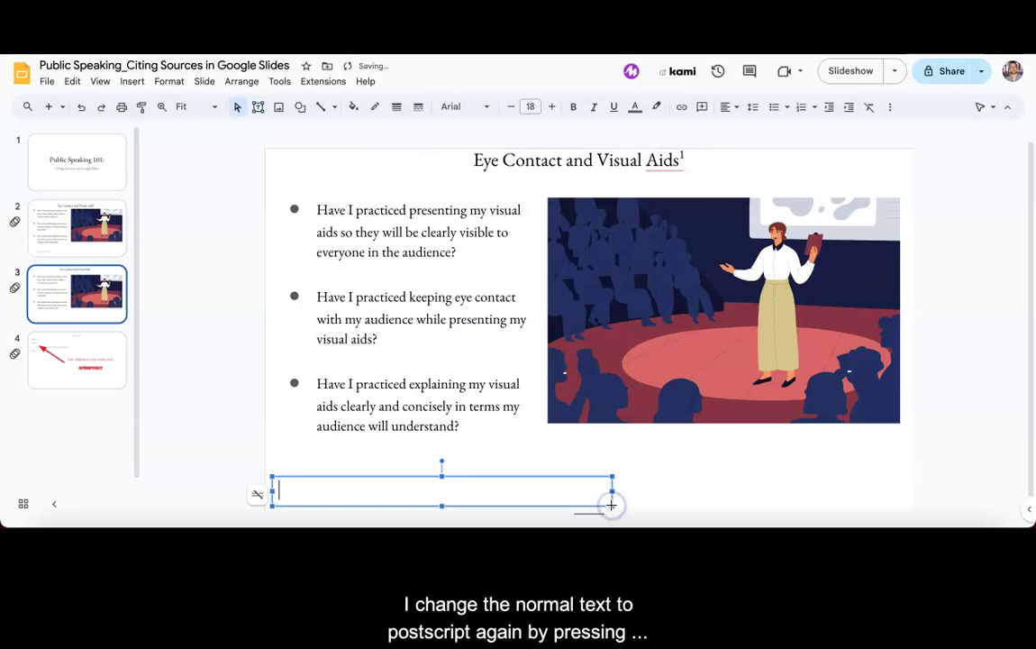
click(491, 112)
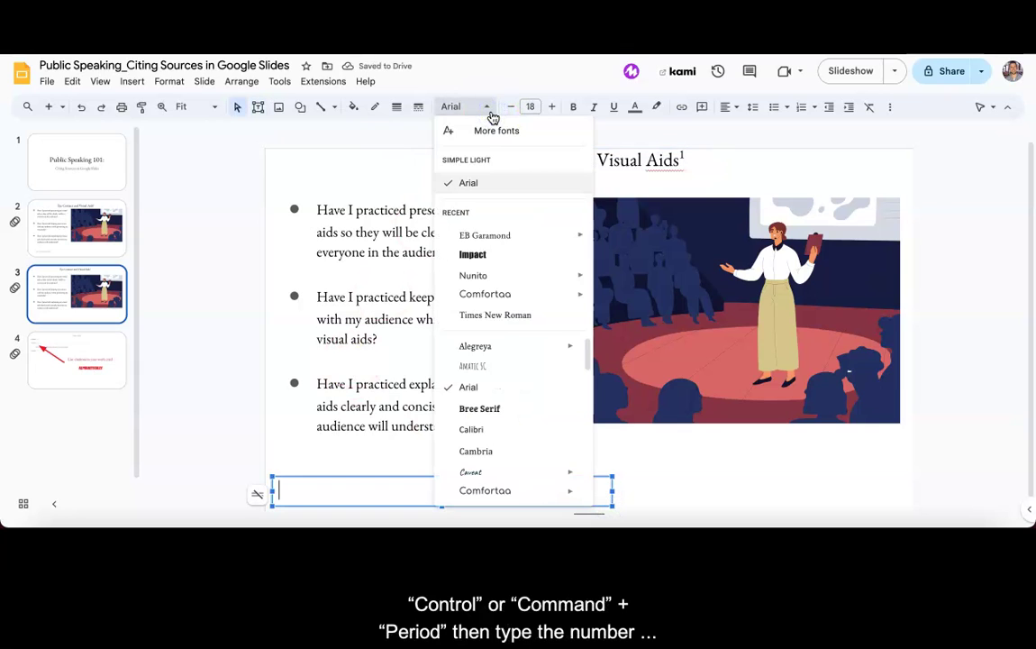
click(485, 312)
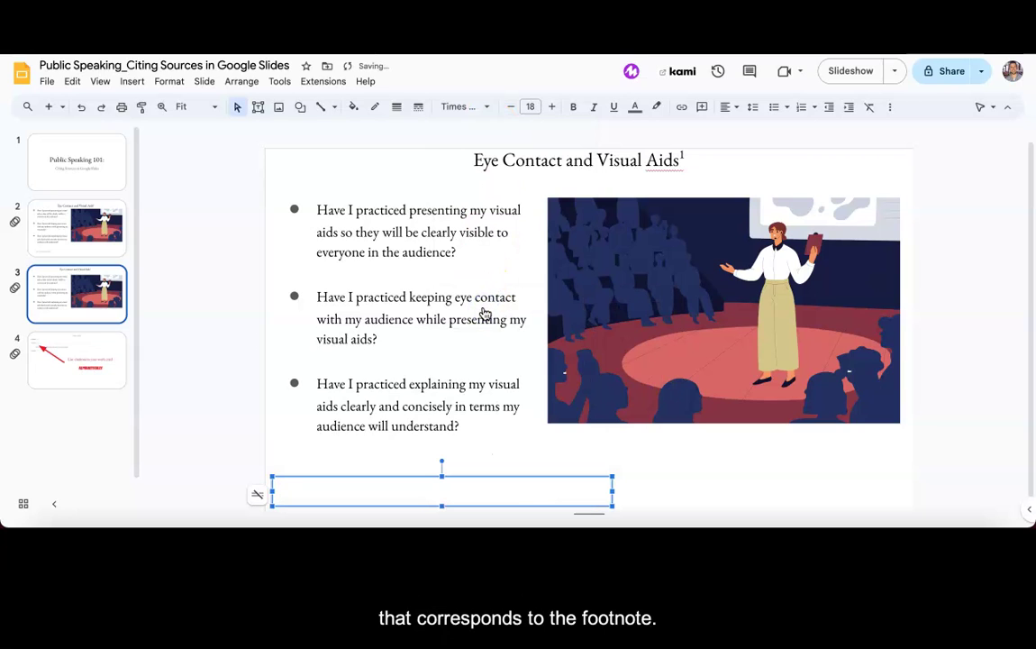
text(1)
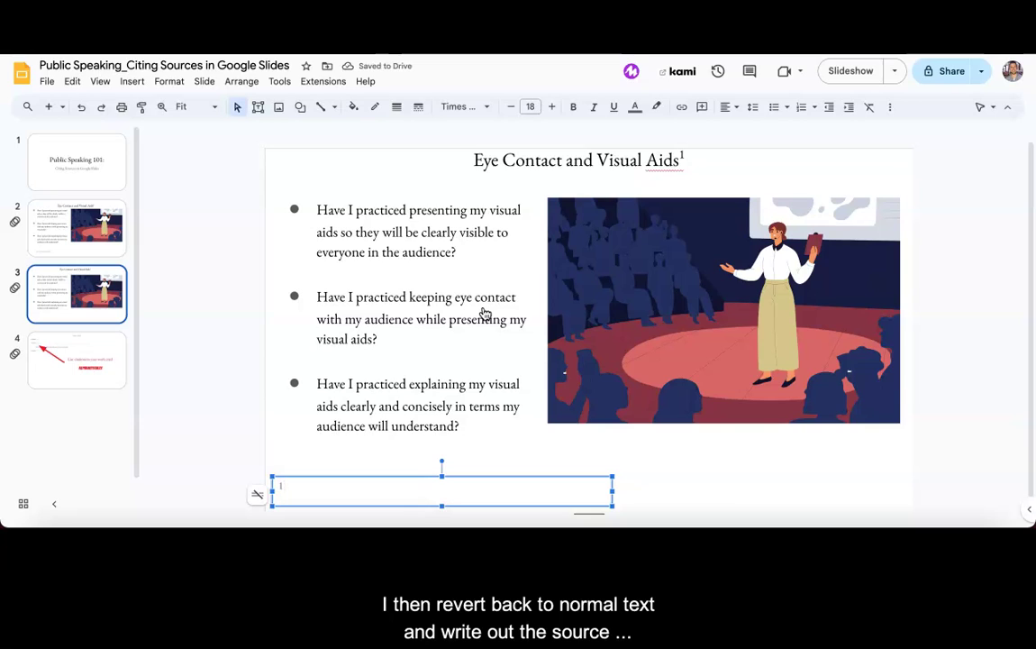
key(ctrl+period)
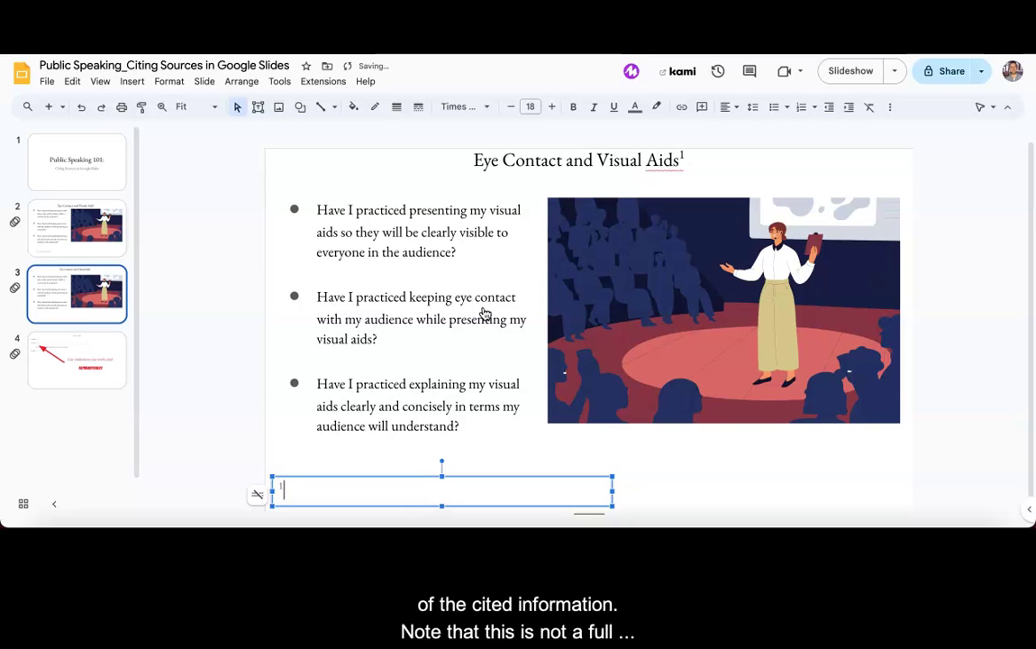
text(www.websiten)
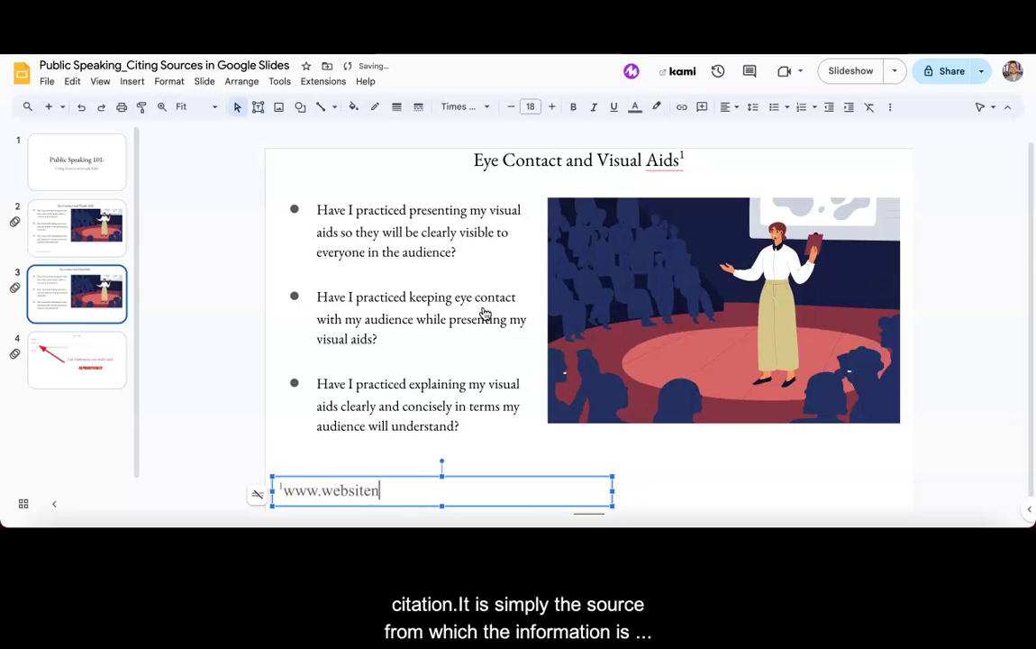
text(ame.com)
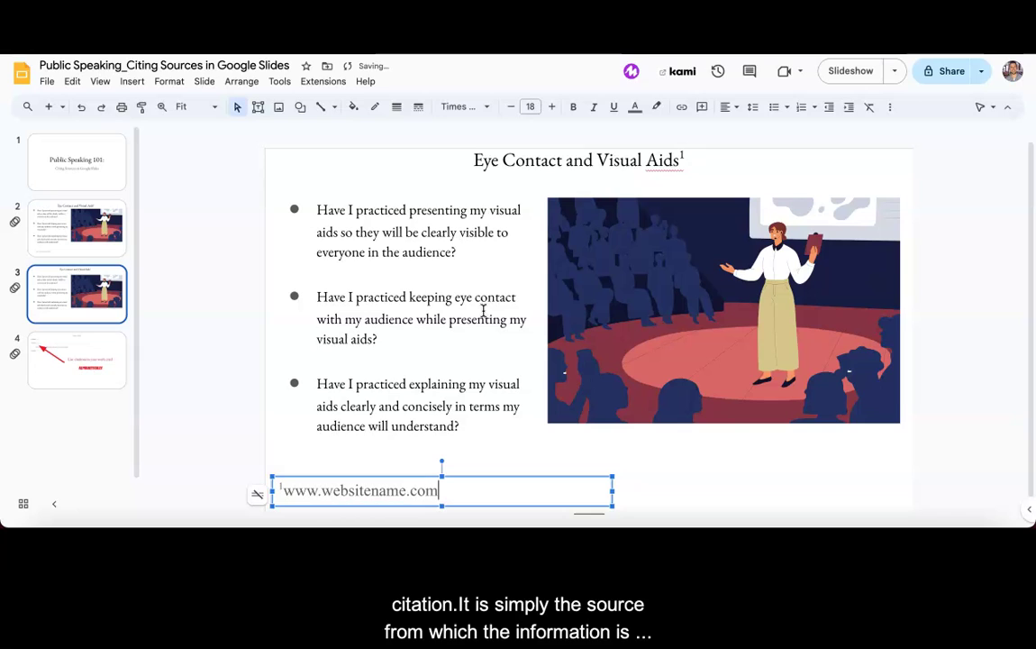
Reduce the font size of the whole footnote text by six points
drag(442, 489, 280, 487)
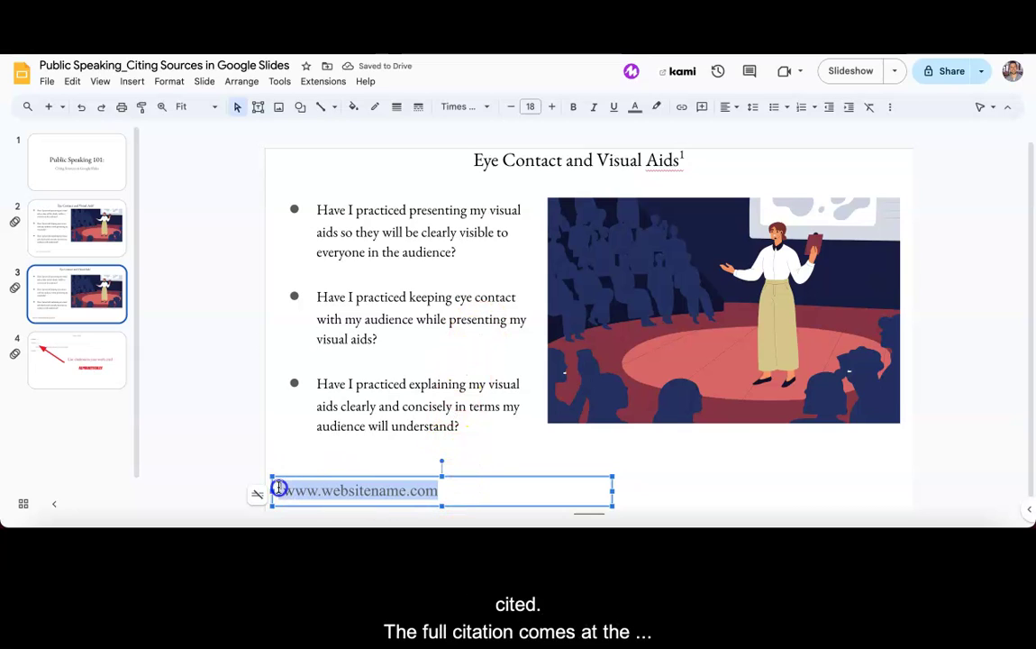
click(511, 107)
click(511, 107)
click(511, 107)
click(511, 107)
click(511, 107)
click(511, 107)
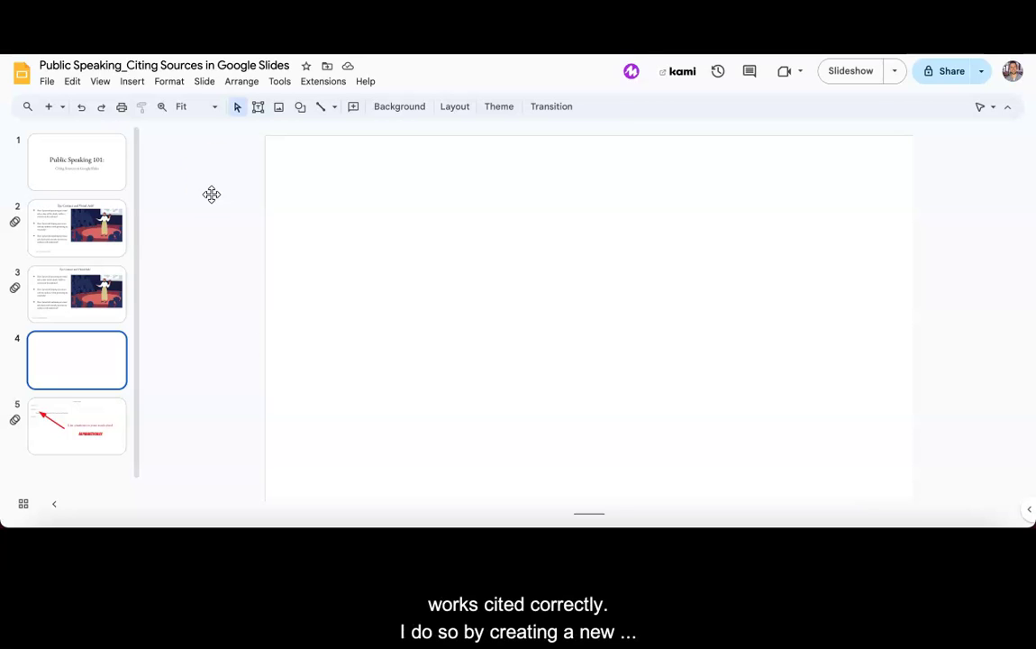
Add a text box covering the entire blank slide 4 and set its font to Times New Roman, size 12
click(258, 107)
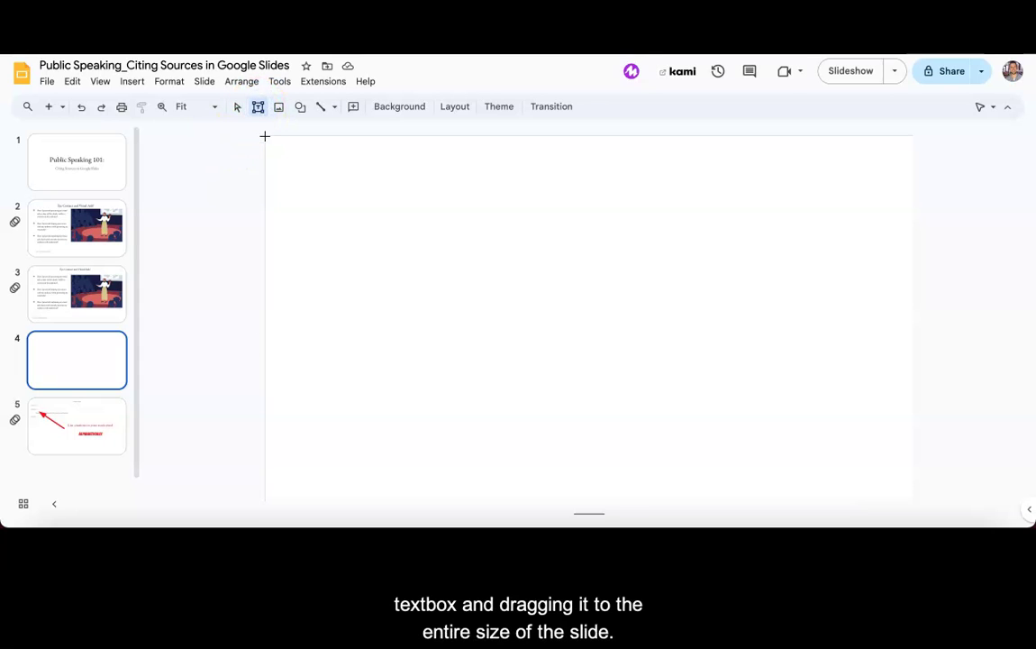
drag(279, 143, 914, 500)
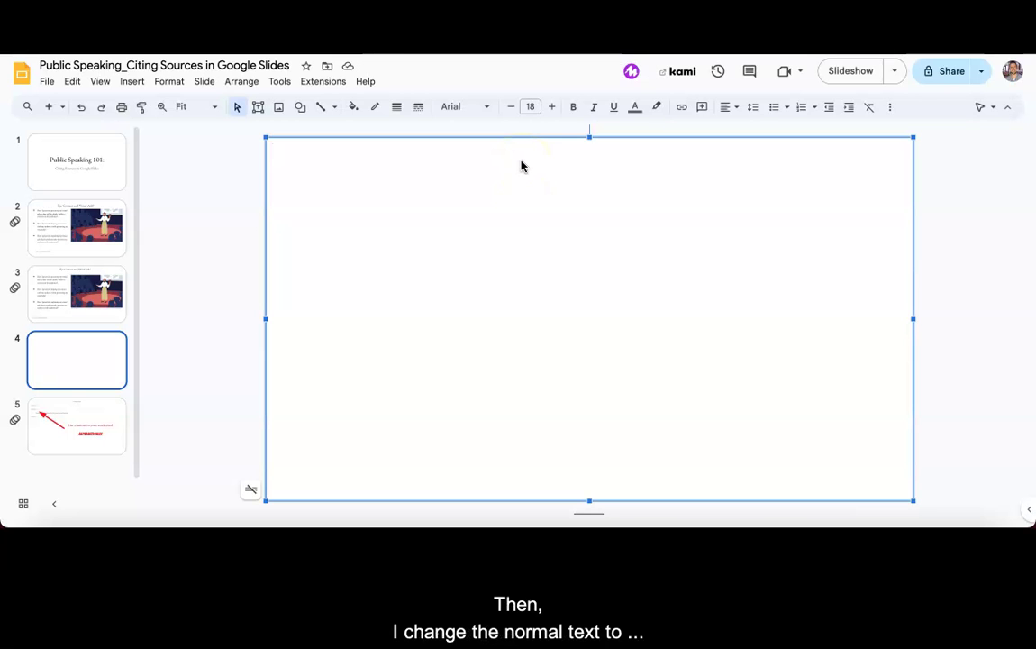
click(472, 108)
click(496, 235)
click(533, 108)
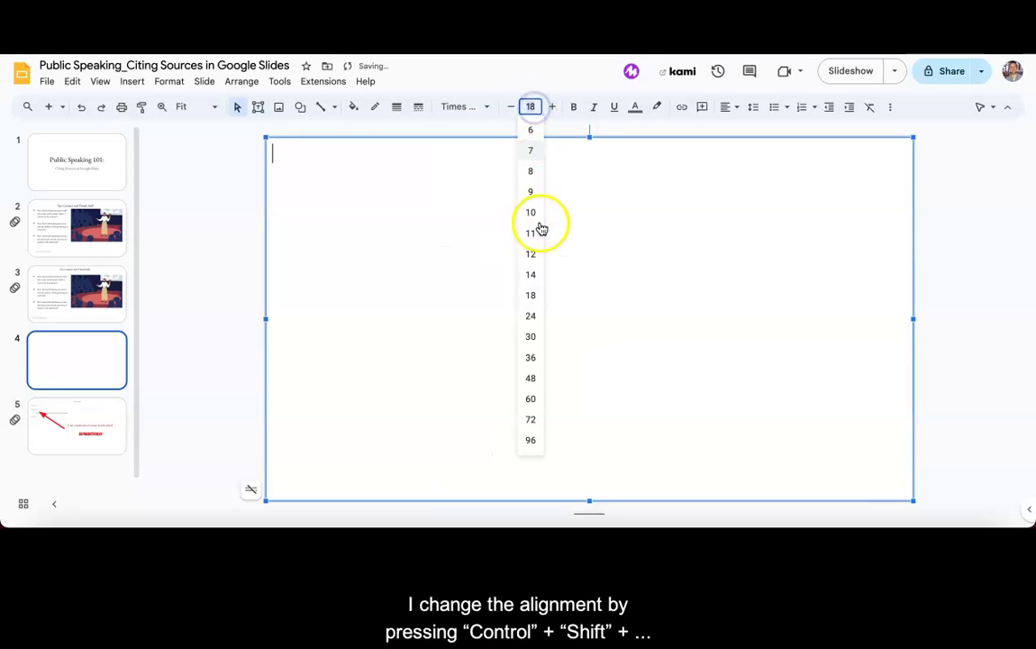
click(533, 253)
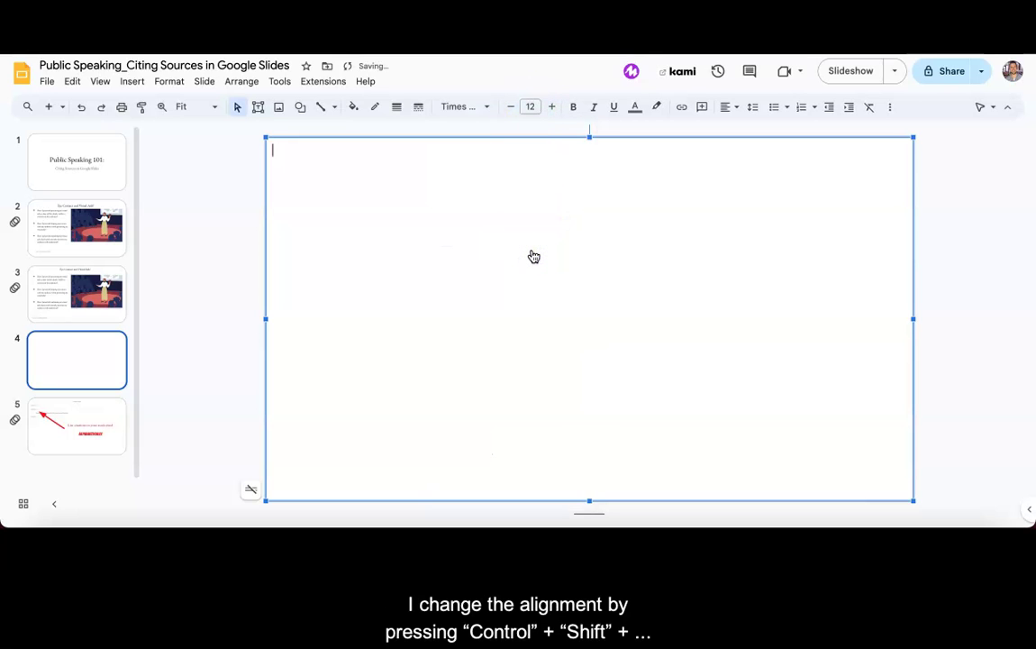
Enter a centred "Works Cited" heading with changed line spacing and start a left-aligned line beneath it
key(ctrl+shift+e)
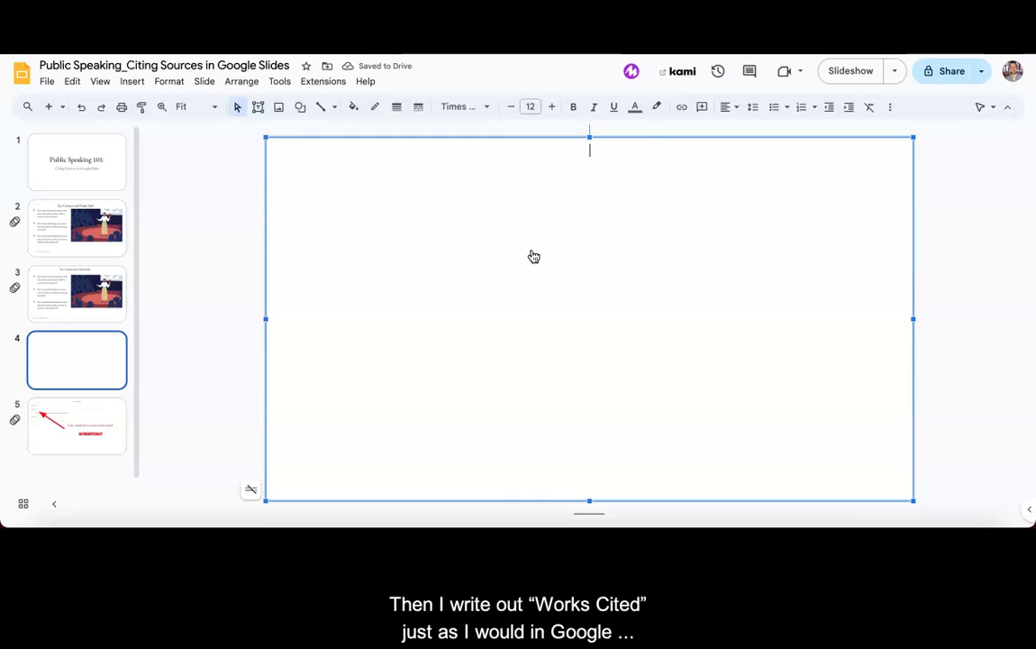
text(Works Cited)
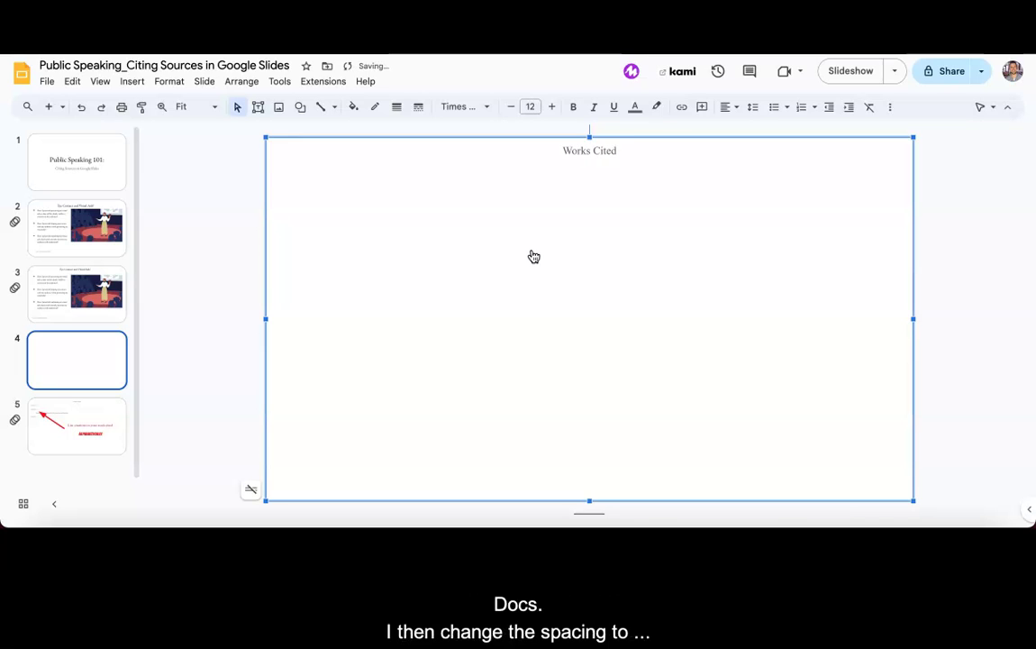
click(753, 108)
click(777, 197)
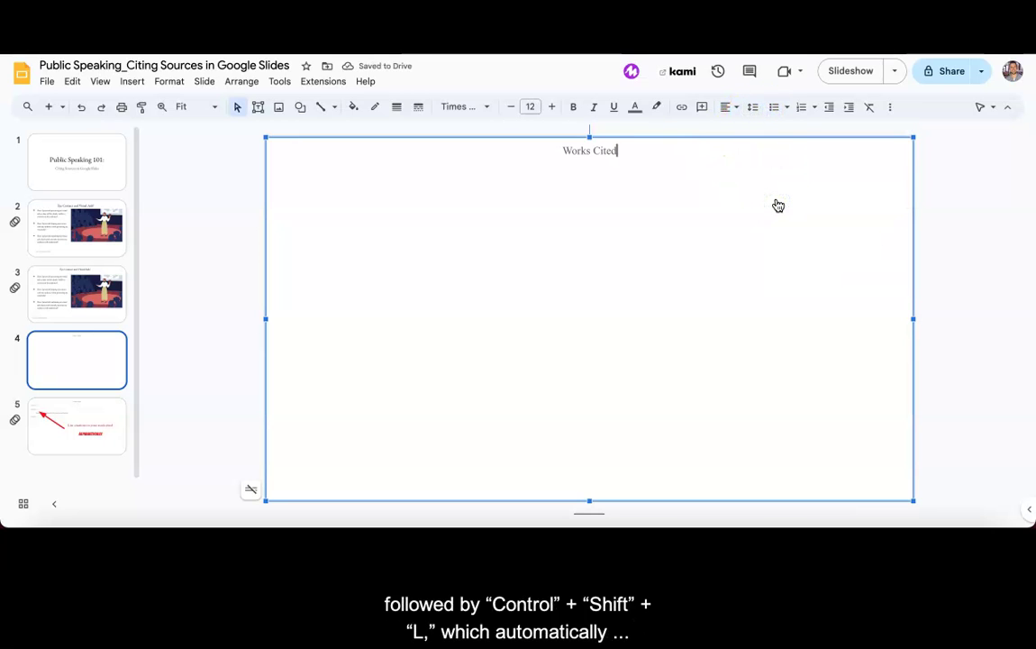
key(Return)
key(ctrl+shift+l)
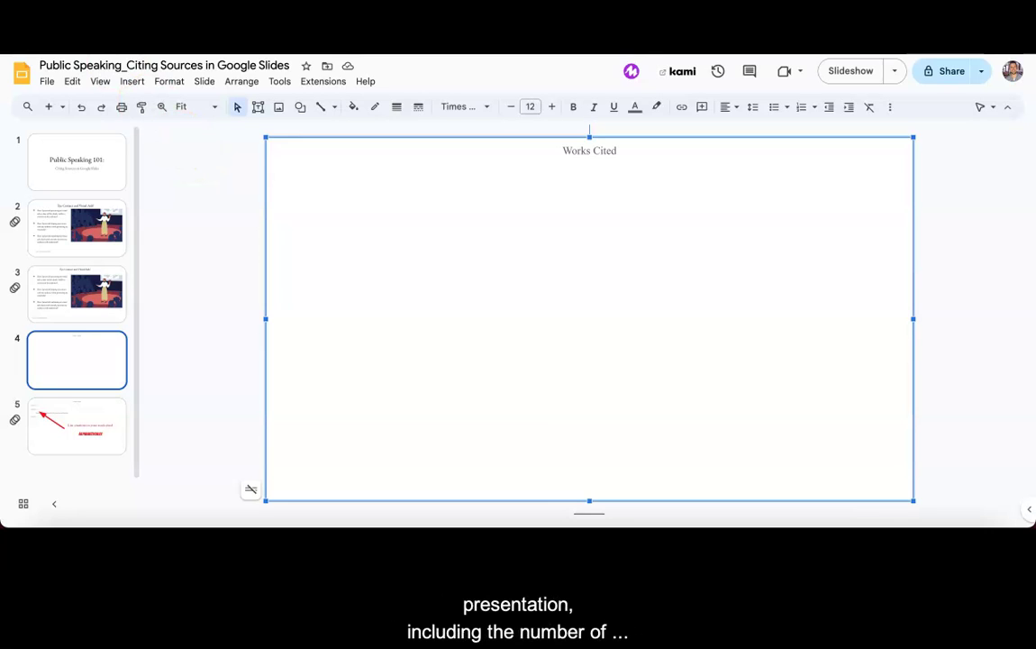
Open slide 5 with the sample Works Cited layout
click(82, 424)
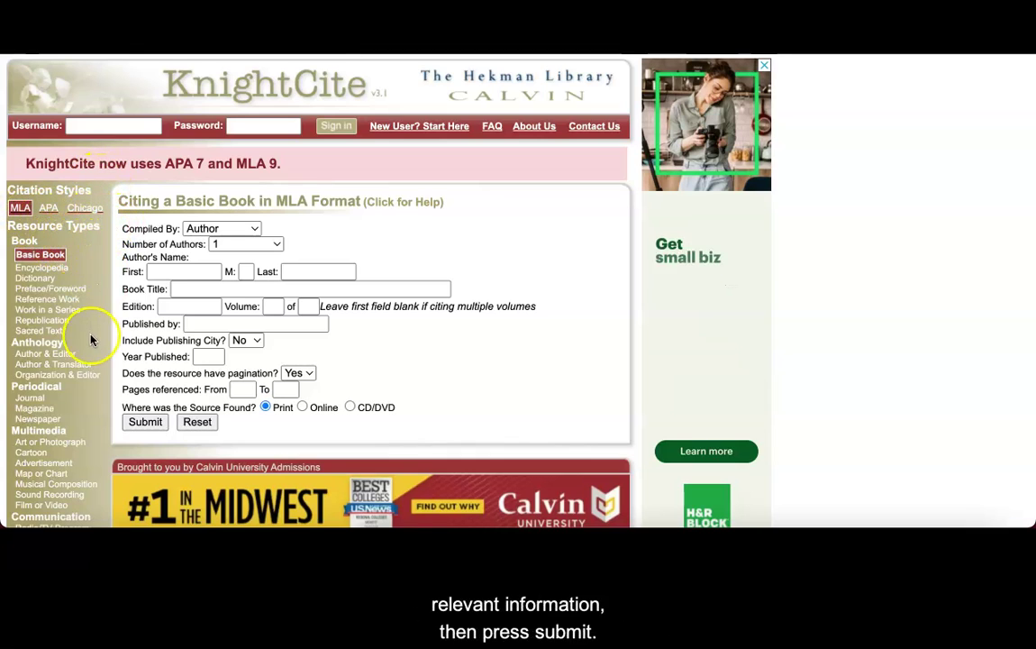
On the KnightCite website, open the MLA citation form for a journal and look through the available resource types
scroll(76, 346, down, 1)
click(30, 353)
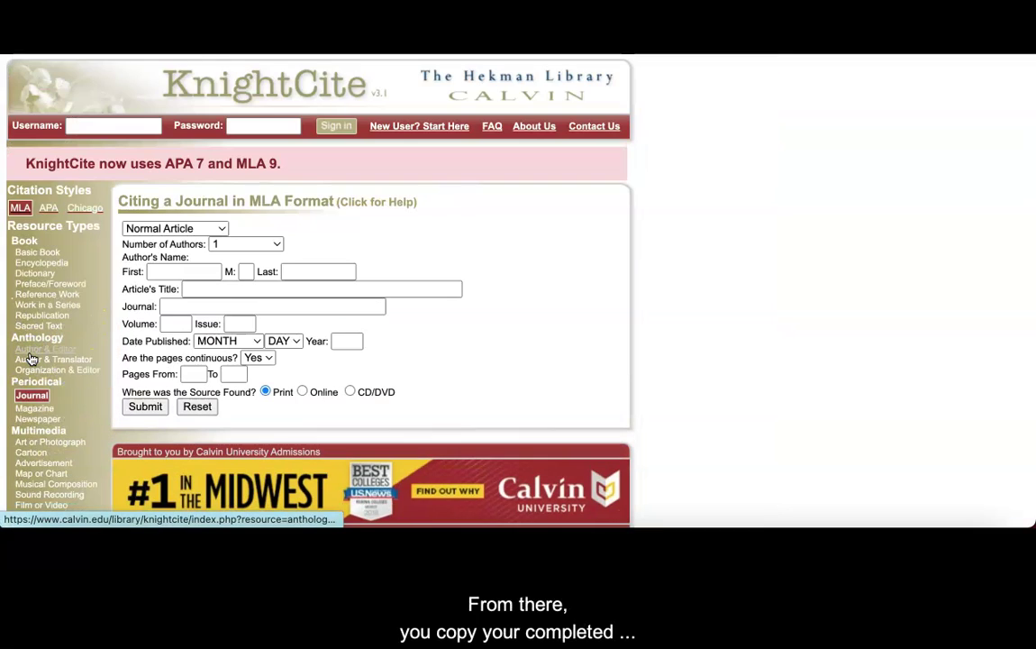
scroll(31, 358, down, 2)
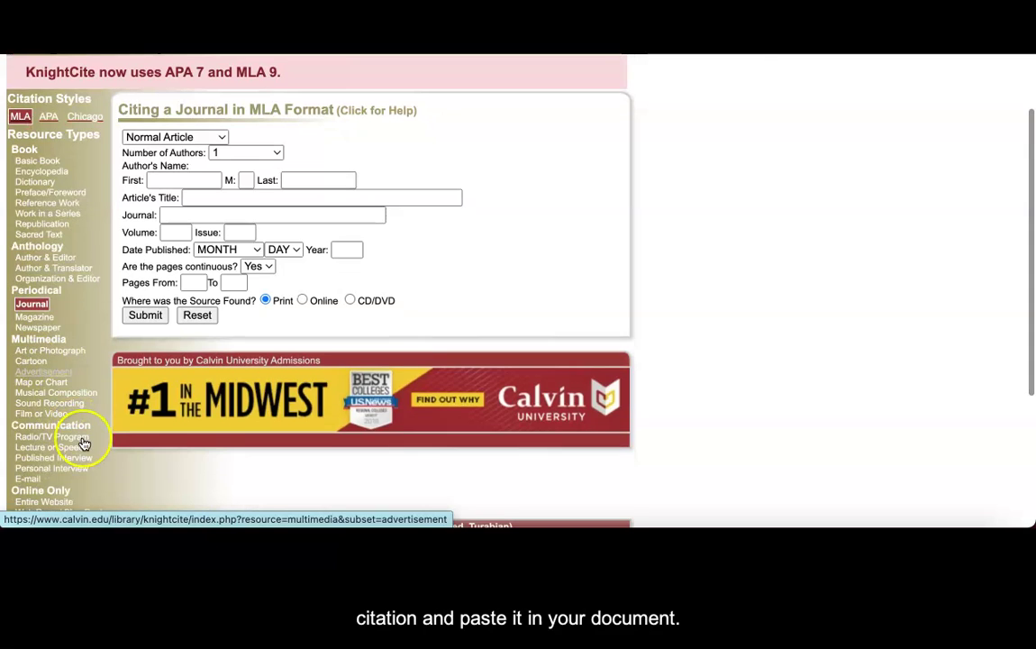
scroll(83, 443, down, 2)
scroll(83, 442, up, 3)
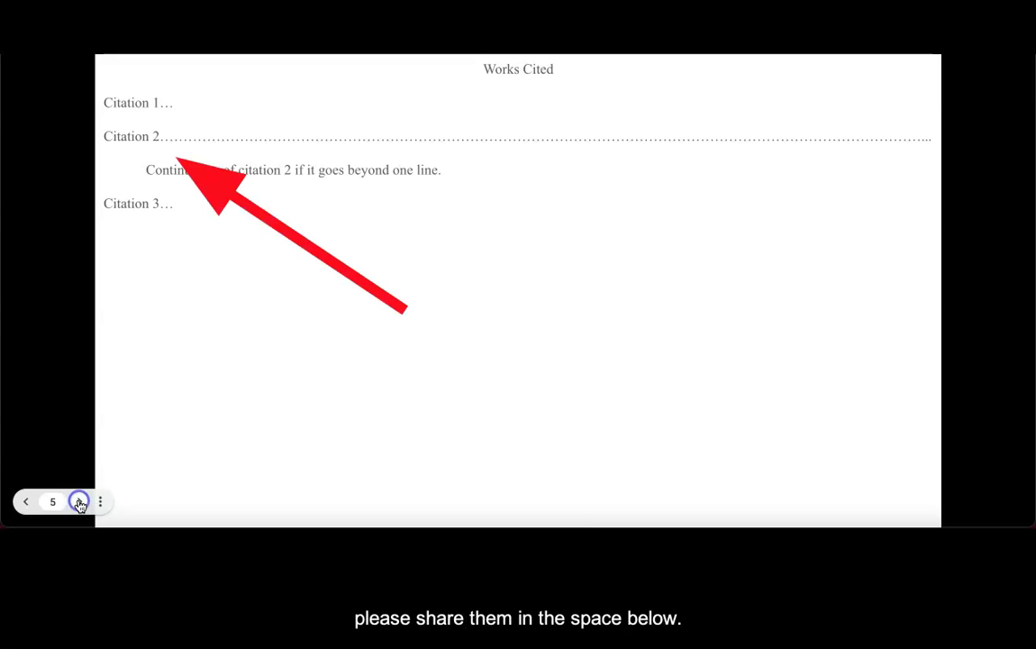
Reveal the note about the order of citations on the presented sample Works Cited slide
click(79, 502)
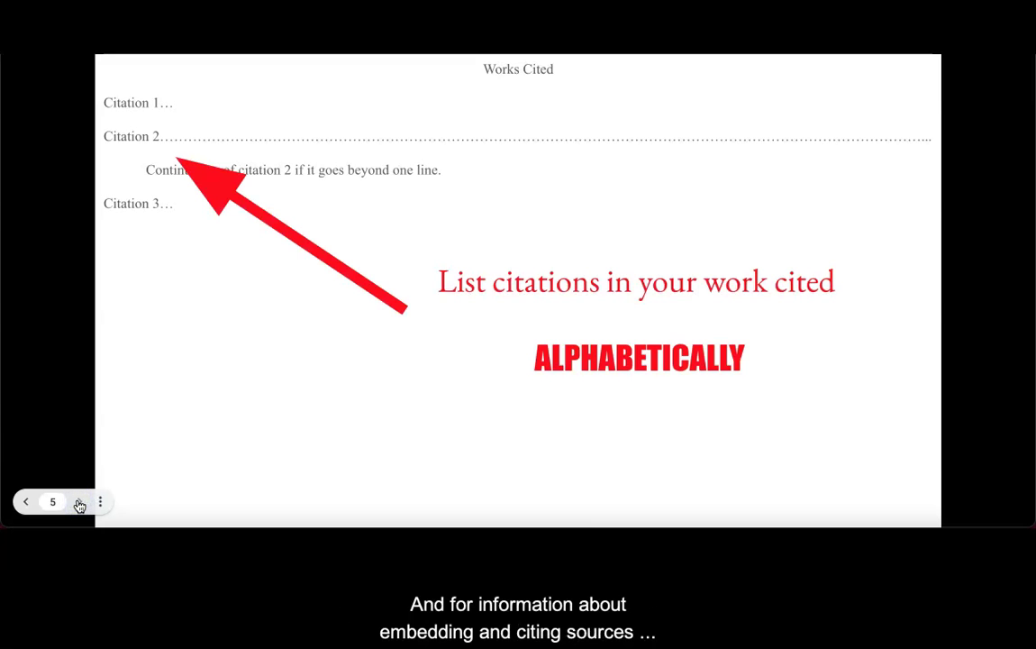